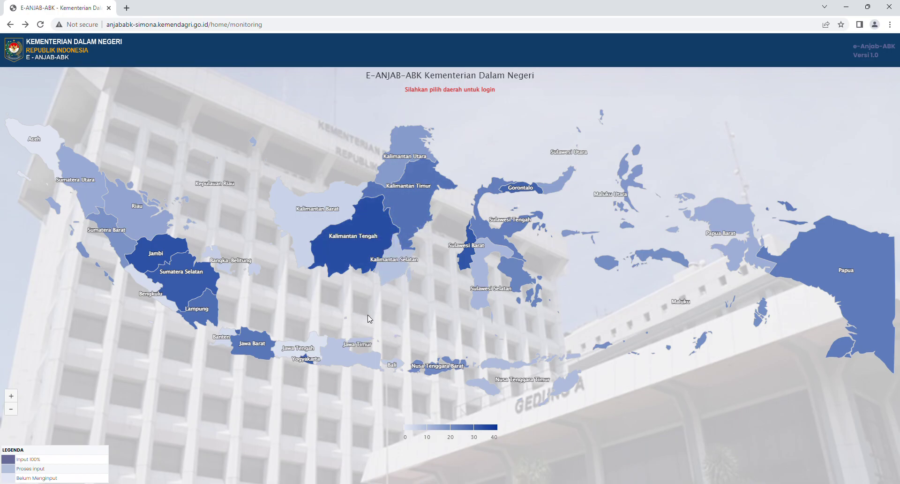
Open the Kota Semarang application link under Jawa Tengah and sign in with the account username and password.
{"action": "left_click", "coordinate": [315, 343]}
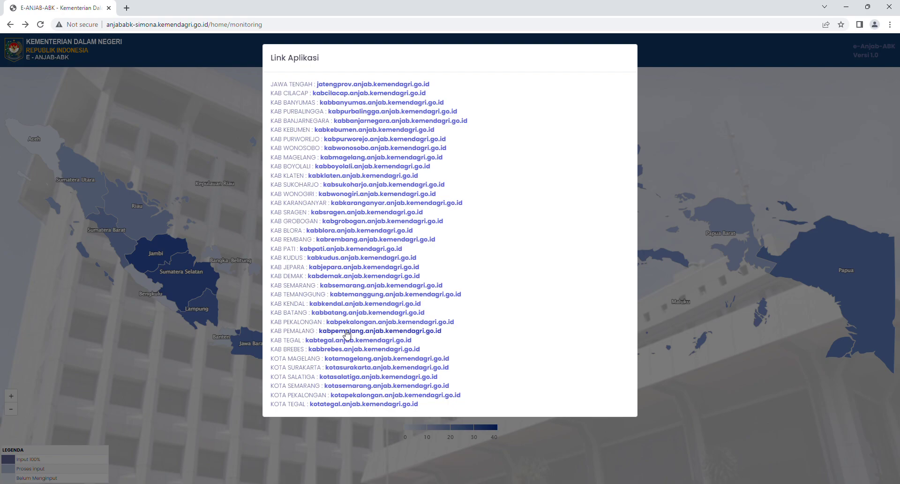
{"action": "left_click", "coordinate": [356, 387]}
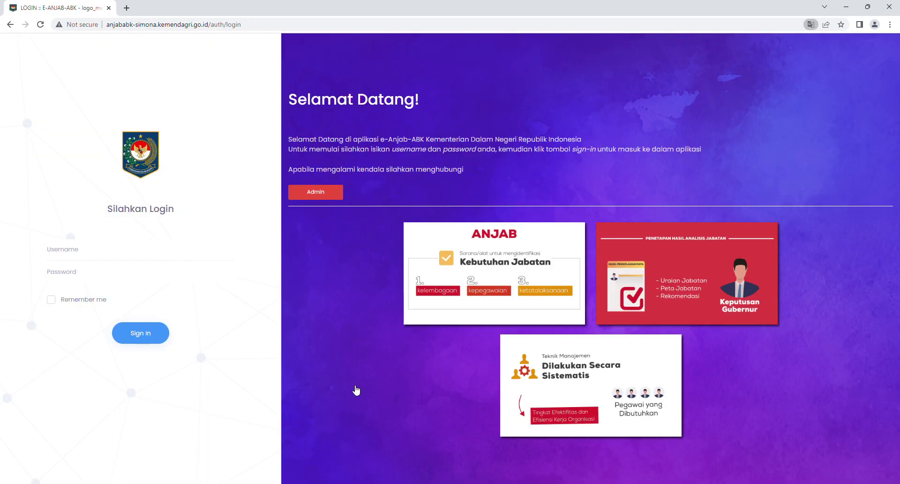
{"action": "left_click", "coordinate": [201, 259]}
{"action": "type", "text": "korsatpentembal"}
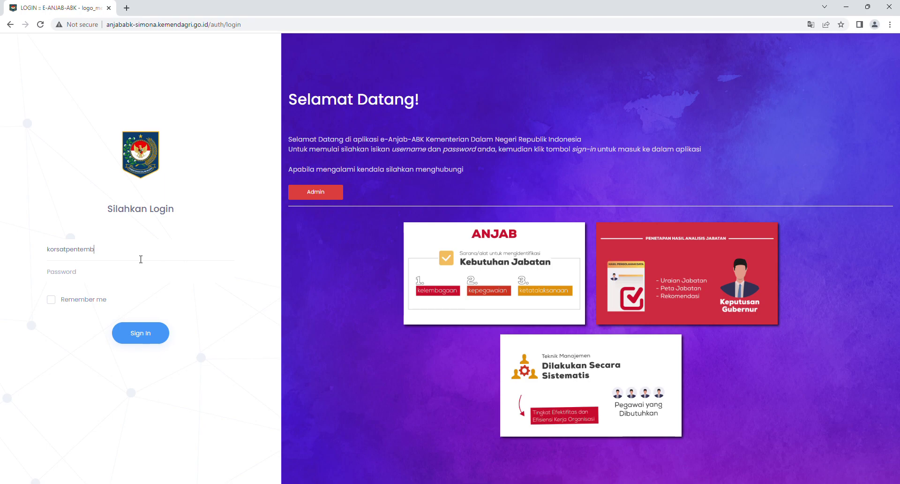
{"action": "type", "text": "ang"}
{"action": "left_click", "coordinate": [112, 281]}
{"action": "type", "text": "••••••••••••••••••"}
{"action": "left_click", "coordinate": [141, 333]}
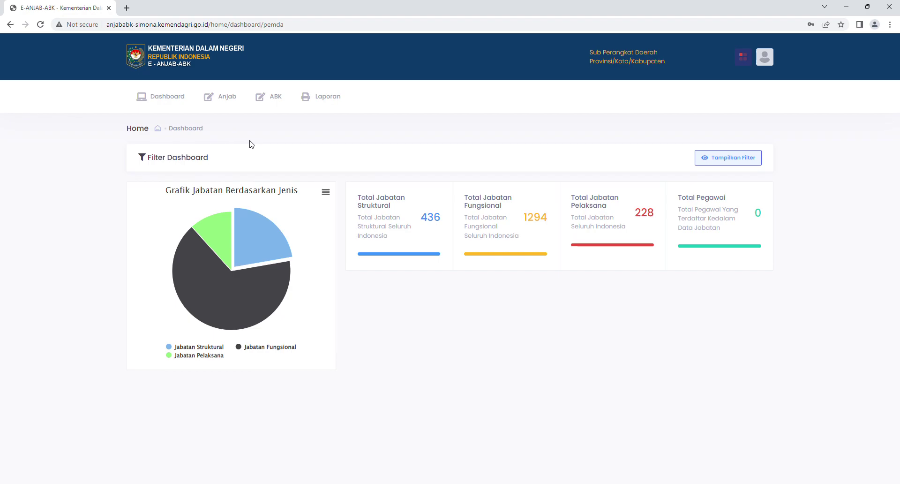
View the Anjab Entry Data Jabatan page, open Entry Analisis Jabatan and expand the DINAS PENDIDIKAN position list.
{"action": "left_click", "coordinate": [230, 101]}
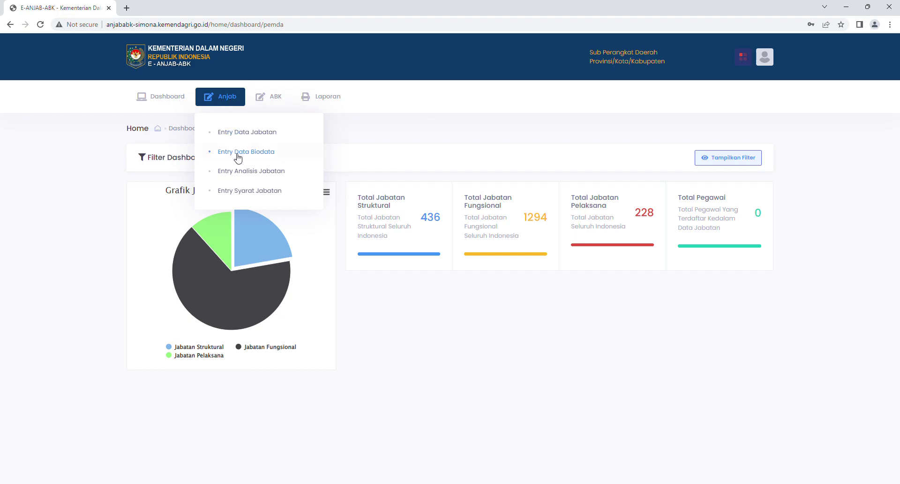
{"action": "left_click", "coordinate": [246, 134]}
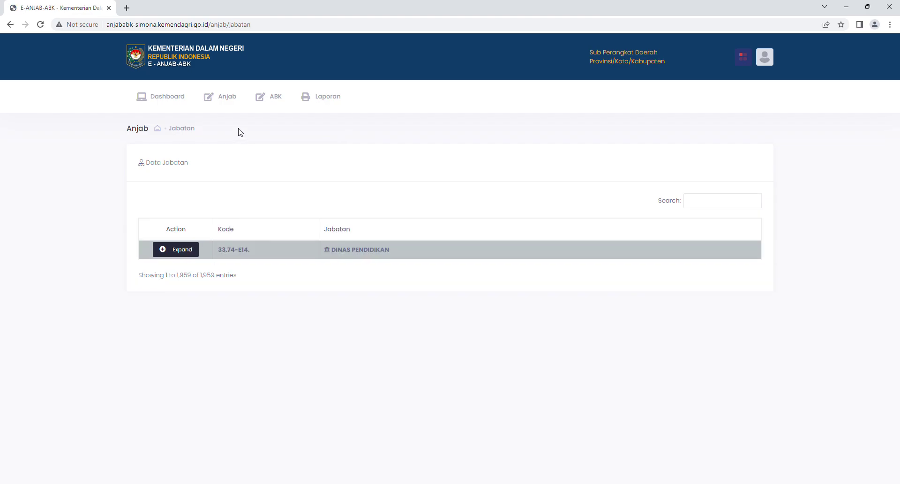
{"action": "mouse_move", "coordinate": [232, 106]}
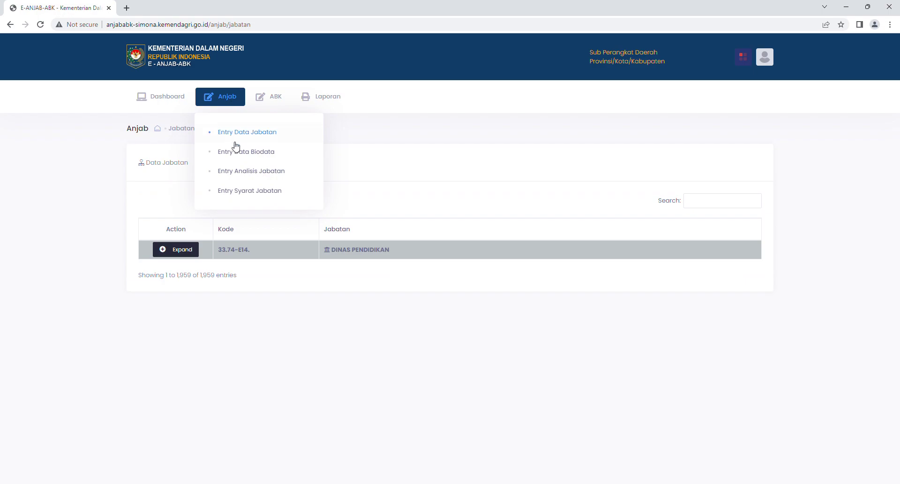
{"action": "left_click", "coordinate": [240, 172]}
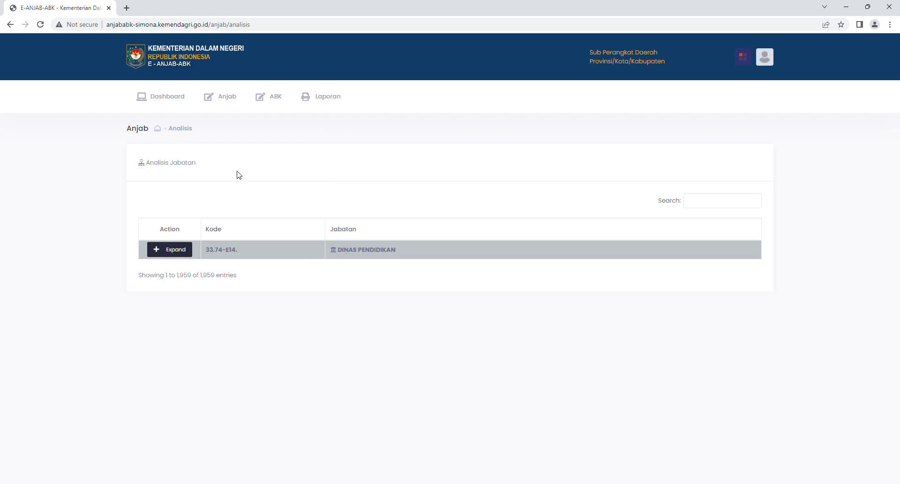
{"action": "left_click", "coordinate": [182, 253]}
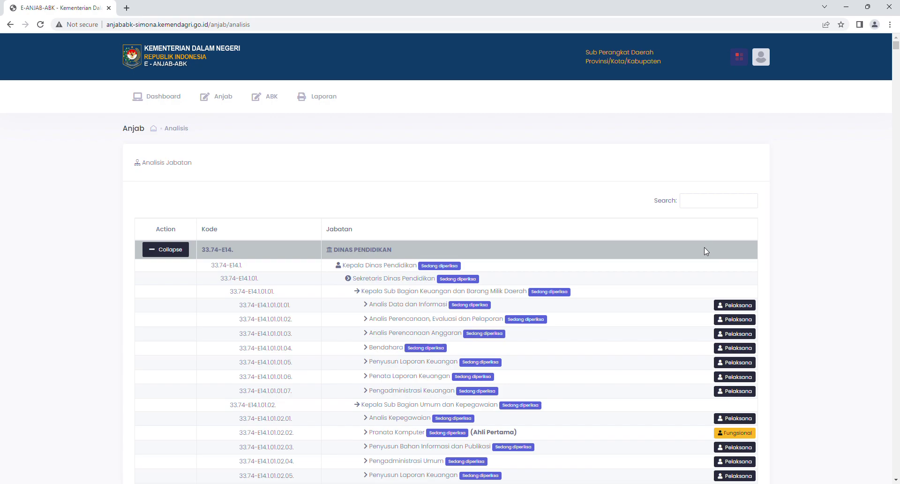
Find "tandang 04" on the page and open the analysis of the Guru (Ahli Pertama) position under that school for editing.
{"action": "key", "text": "ctrl+f"}
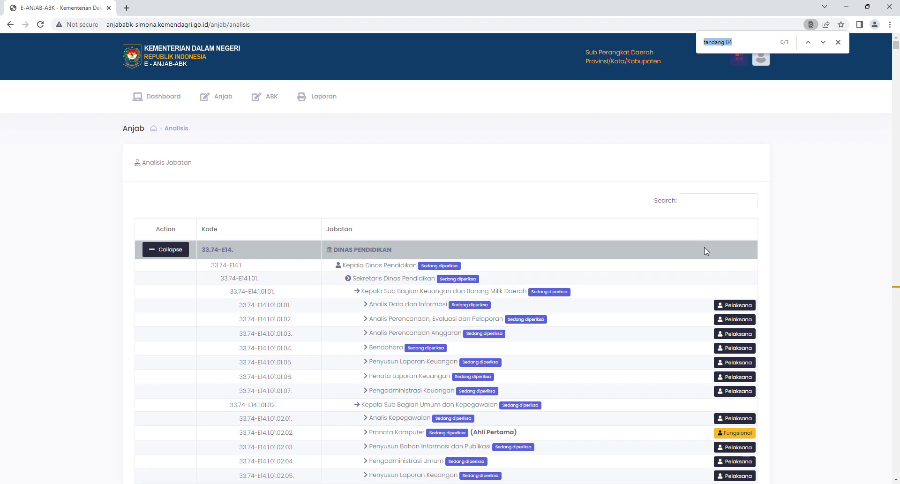
{"action": "key", "text": "Return"}
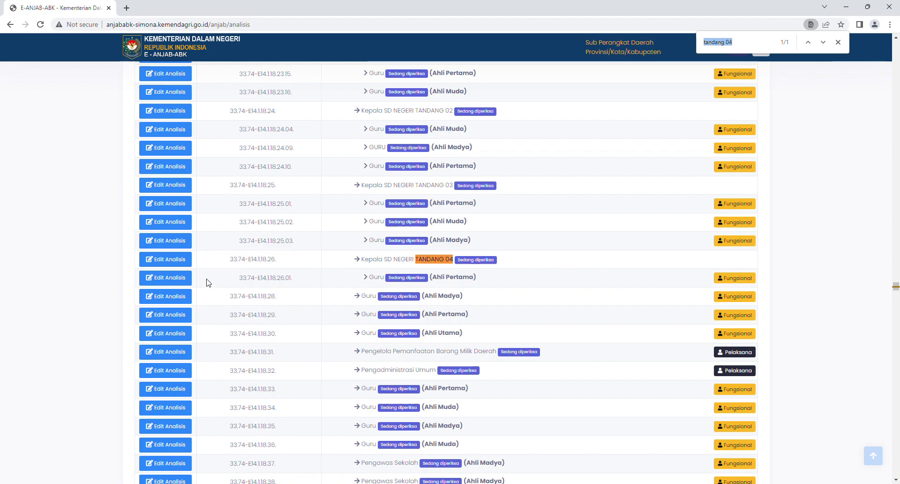
{"action": "left_click", "coordinate": [175, 280]}
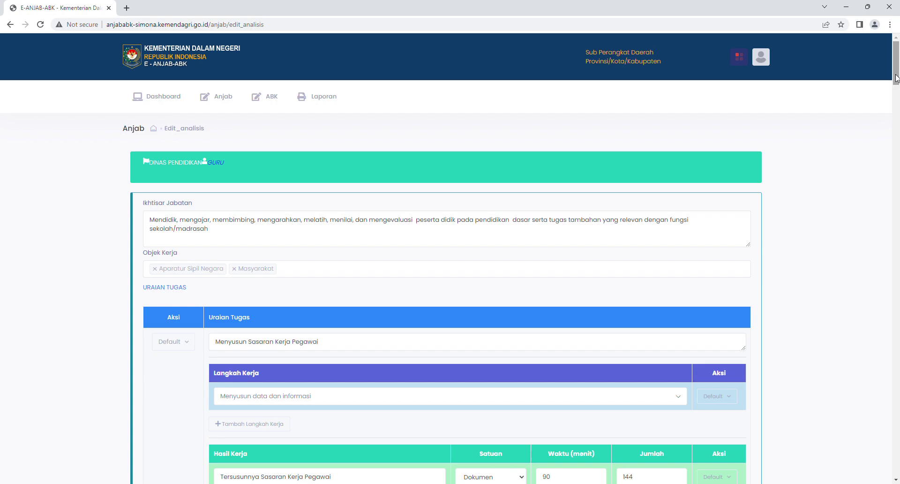
Search the work steps for "menyusu" and choose Menyusun data dan informasi as the Langkah Kerja for Menyusun Sasaran Kerja Pegawai.
{"action": "left_click_drag", "start_coordinate": [897, 78], "coordinate": [897, 84]}
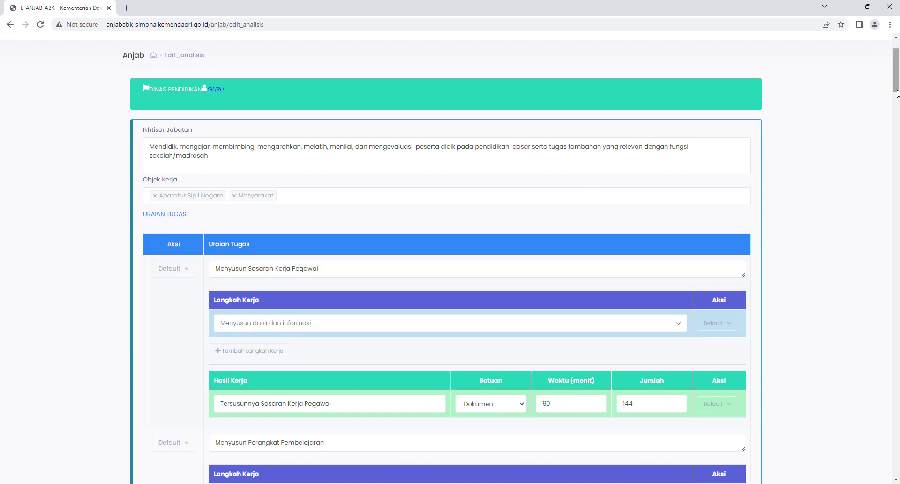
{"action": "left_click_drag", "start_coordinate": [896, 93], "coordinate": [896, 85]}
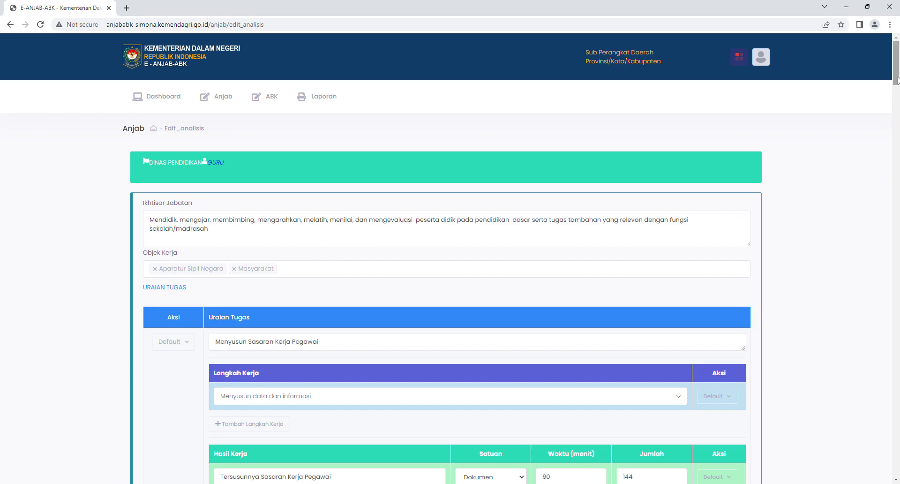
{"action": "left_click_drag", "start_coordinate": [897, 80], "coordinate": [896, 100]}
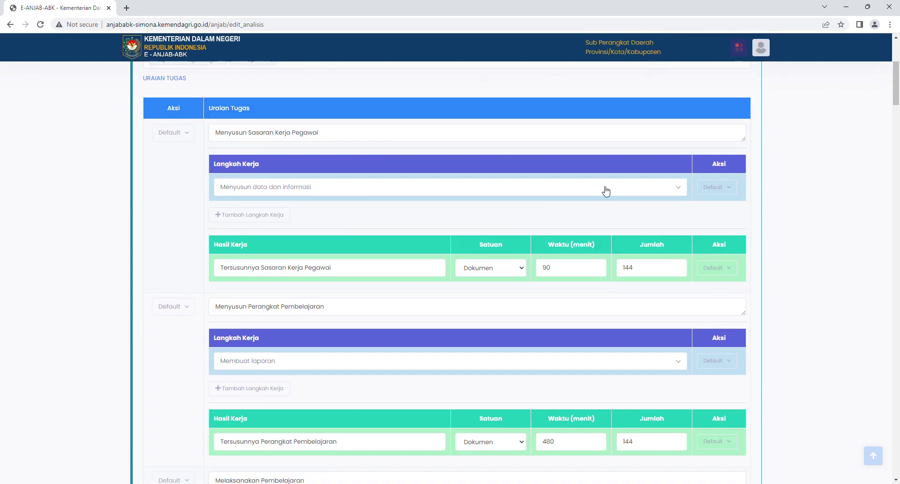
{"action": "left_click_drag", "start_coordinate": [899, 96], "coordinate": [899, 79]}
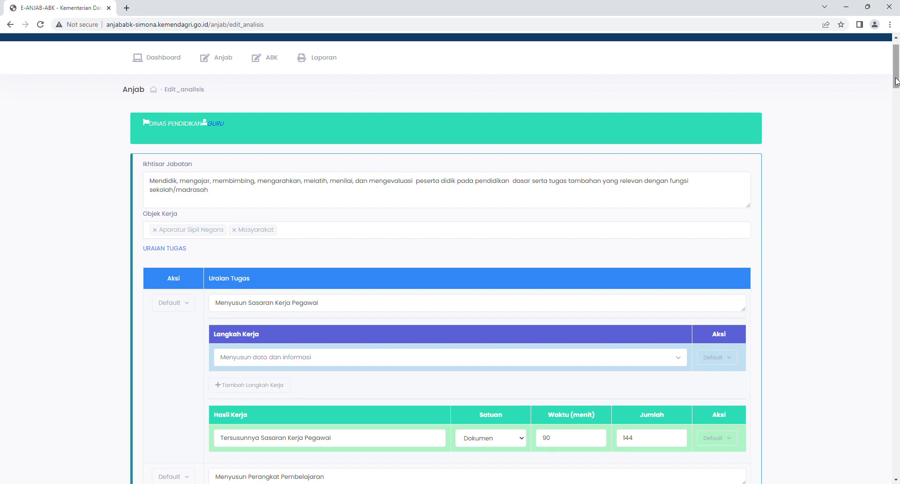
{"action": "left_click_drag", "start_coordinate": [897, 82], "coordinate": [897, 72]}
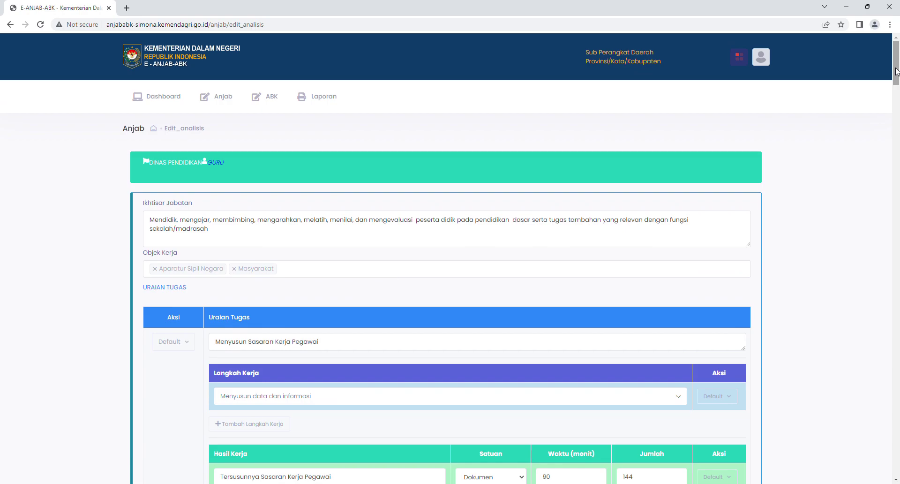
{"action": "left_click_drag", "start_coordinate": [896, 69], "coordinate": [897, 68]}
{"action": "left_click", "coordinate": [345, 402]}
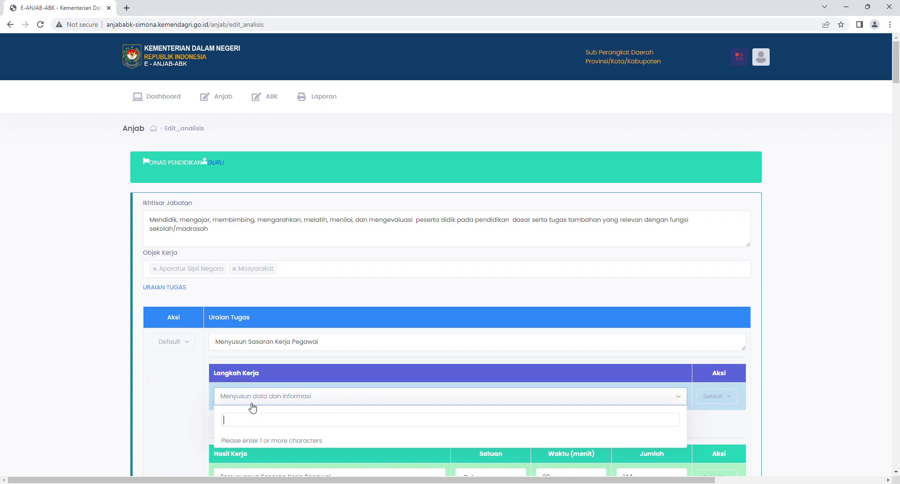
{"action": "type", "text": "men"}
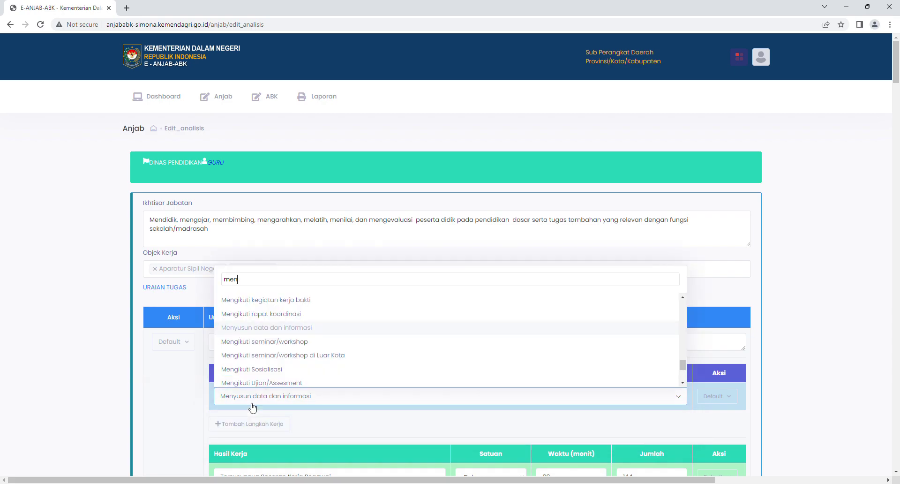
{"action": "type", "text": "yusu"}
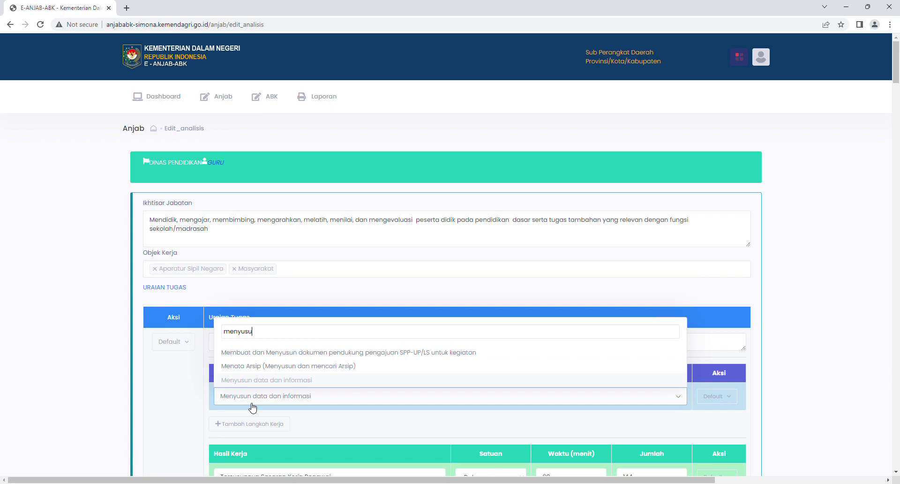
{"action": "left_click", "coordinate": [297, 381]}
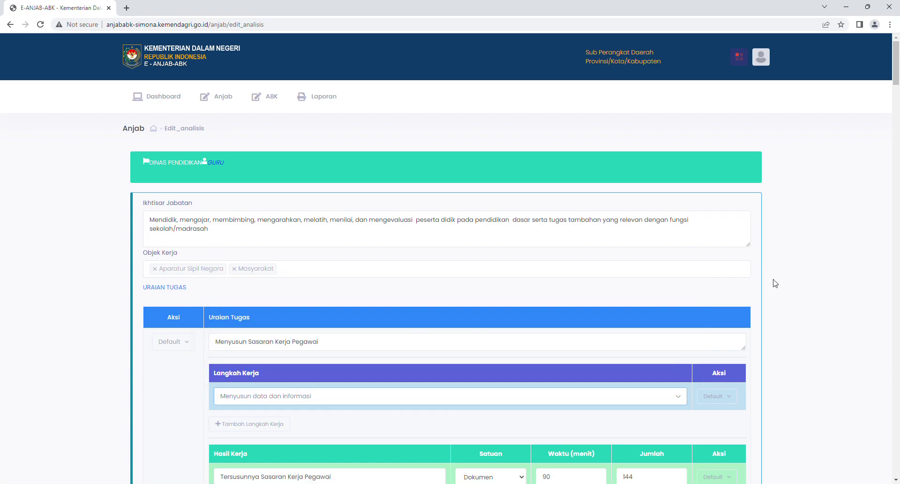
Review the Guru form's units, task descriptions, responsibilities, work equipment and working conditions, and save the job analysis.
{"action": "left_click_drag", "start_coordinate": [897, 85], "coordinate": [897, 92]}
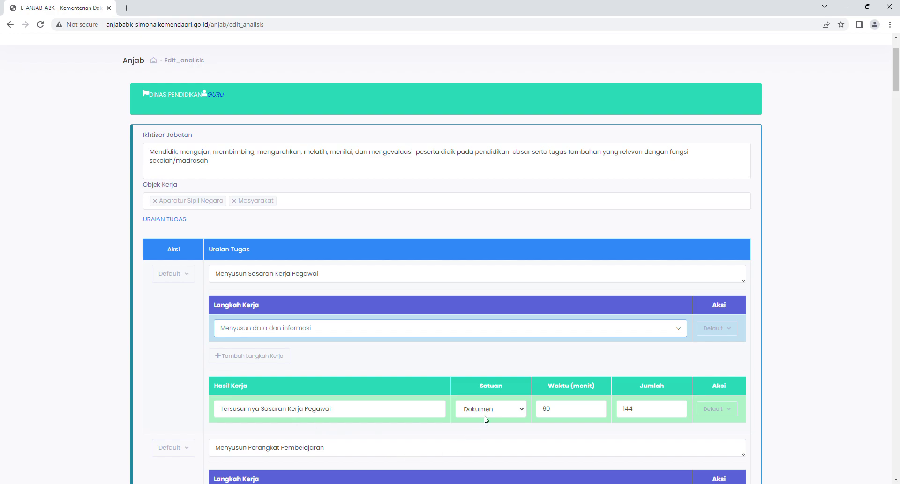
{"action": "left_click", "coordinate": [523, 411]}
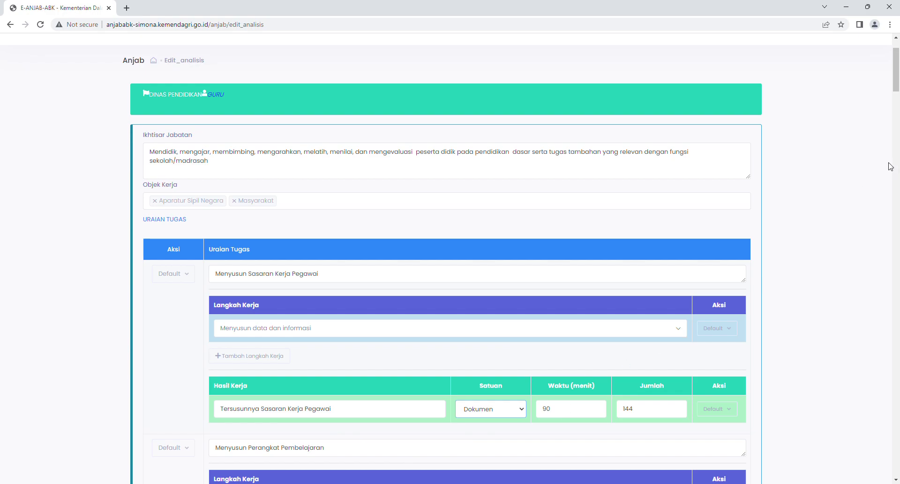
{"action": "left_click_drag", "start_coordinate": [897, 84], "coordinate": [896, 95]}
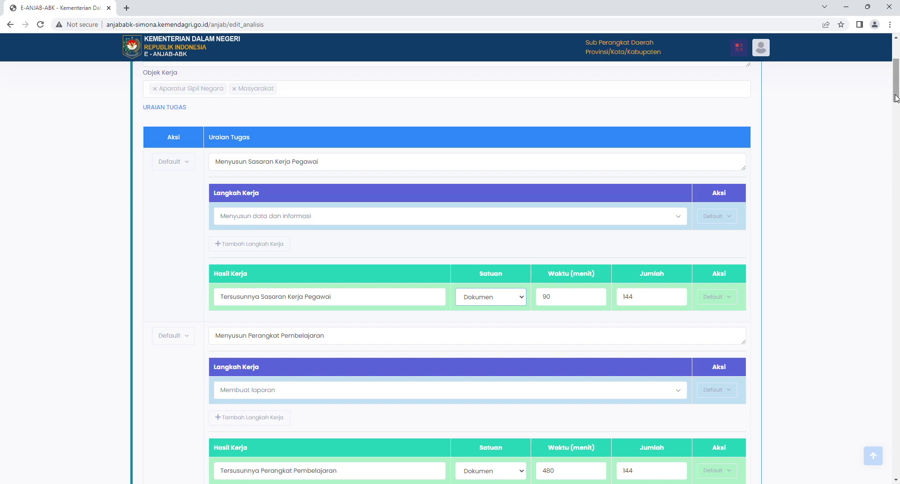
{"action": "left_click_drag", "start_coordinate": [896, 95], "coordinate": [899, 146]}
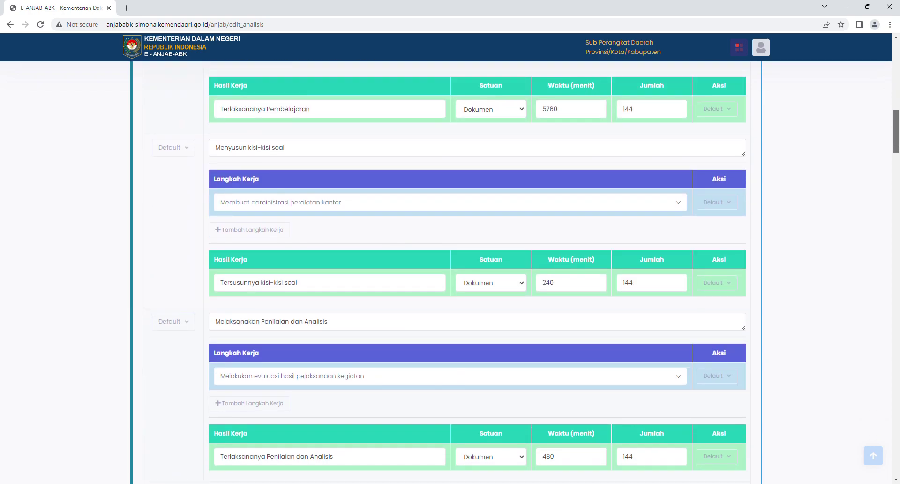
{"action": "left_click_drag", "start_coordinate": [899, 146], "coordinate": [892, 322]}
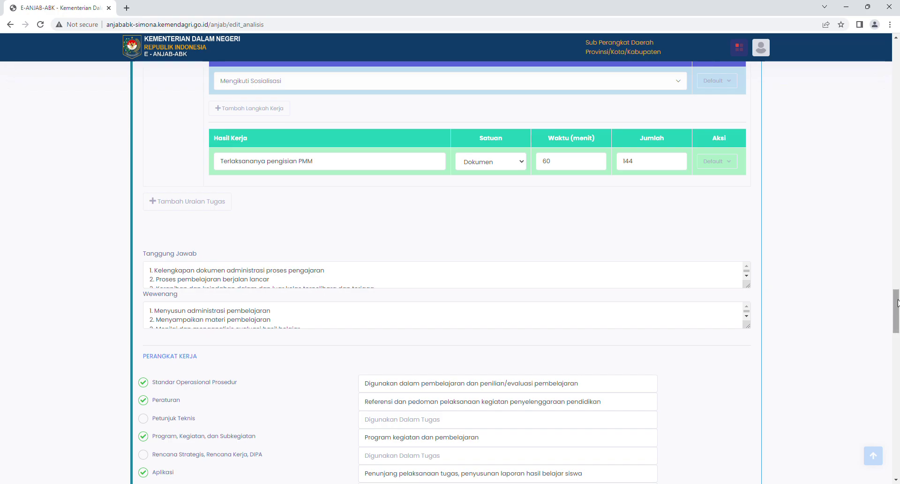
{"action": "mouse_move", "coordinate": [897, 305]}
{"action": "left_mouse_down"}
{"action": "mouse_move", "coordinate": [898, 316]}
{"action": "mouse_move", "coordinate": [897, 308]}
{"action": "left_mouse_up"}
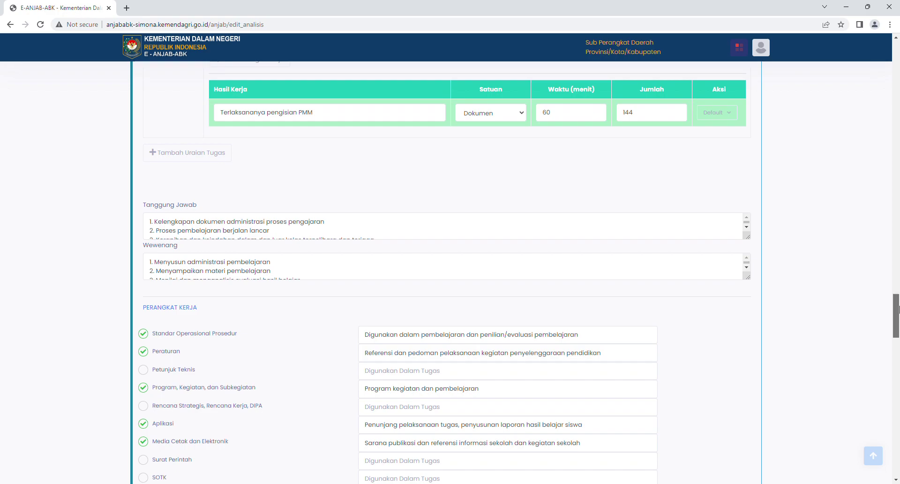
{"action": "left_click_drag", "start_coordinate": [899, 307], "coordinate": [899, 319]}
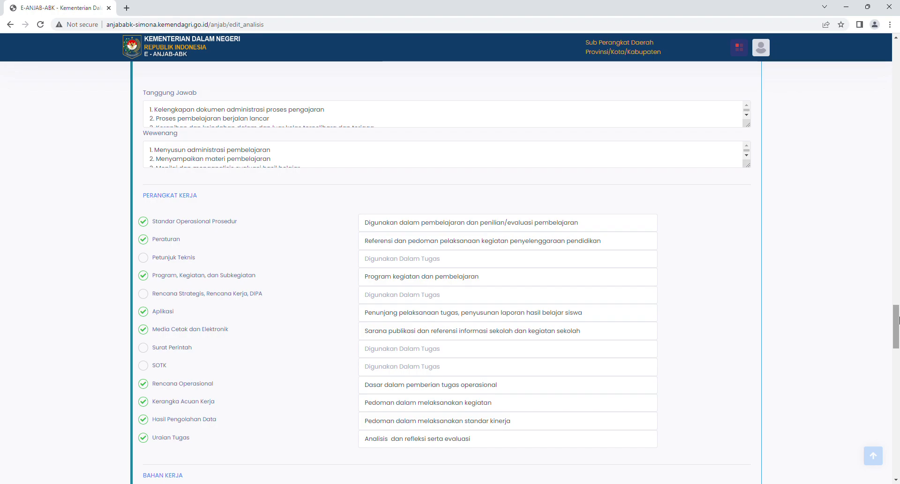
{"action": "left_click_drag", "start_coordinate": [899, 319], "coordinate": [899, 450]}
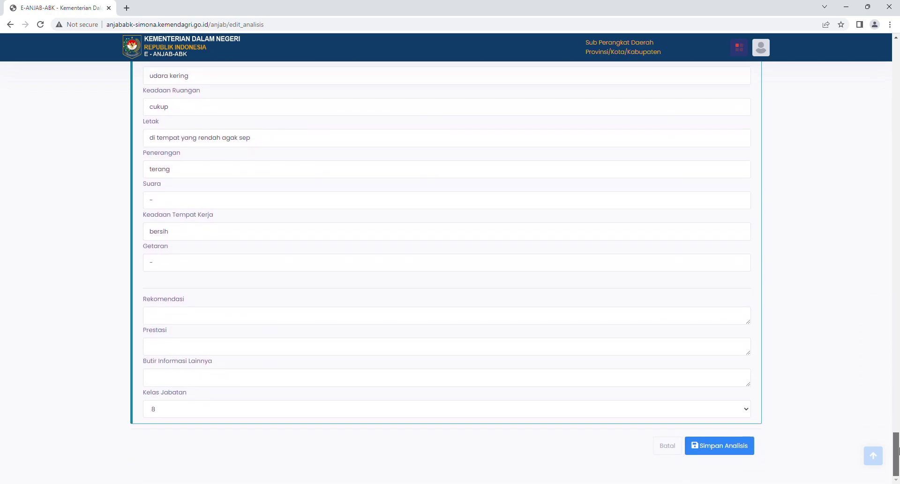
{"action": "left_click", "coordinate": [742, 452]}
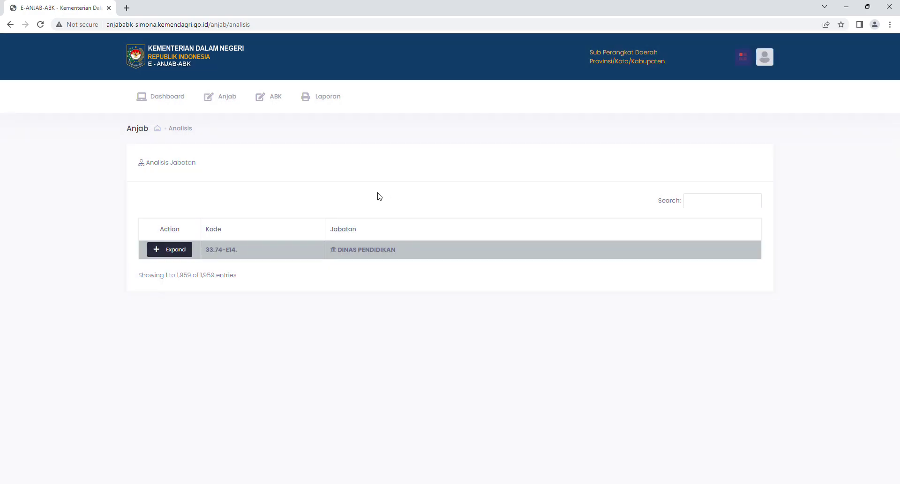
In the ABK list for DINAS PENDIDIKAN, find "tandang 04" and open the Beban Kerja of its Guru (Ahli Pertama) position for editing.
{"action": "left_click", "coordinate": [269, 107]}
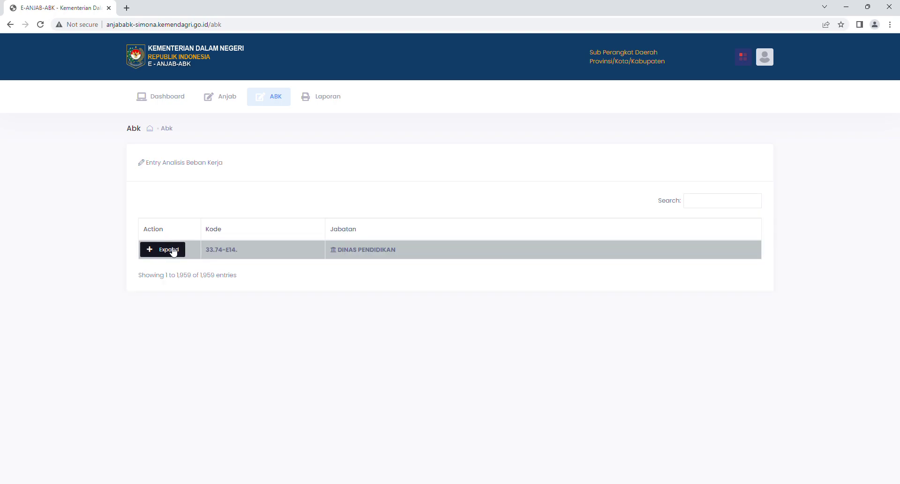
{"action": "left_click", "coordinate": [172, 250]}
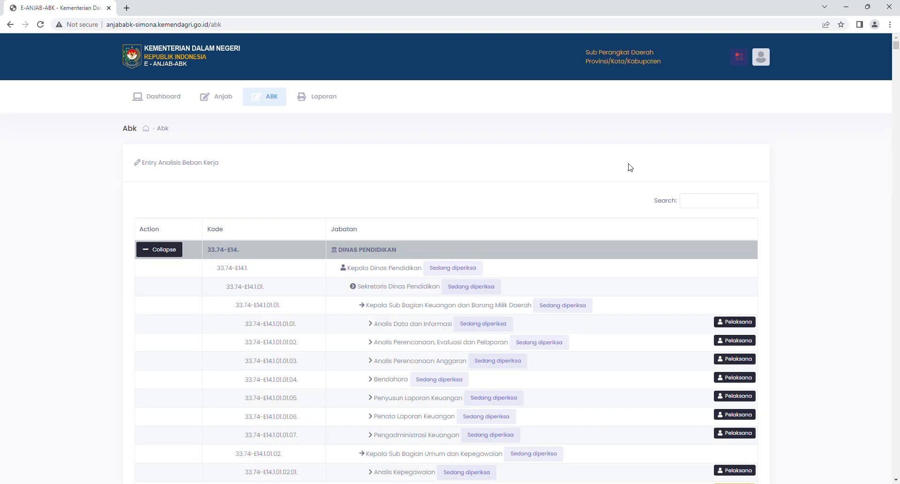
{"action": "key", "text": "ctrl+f"}
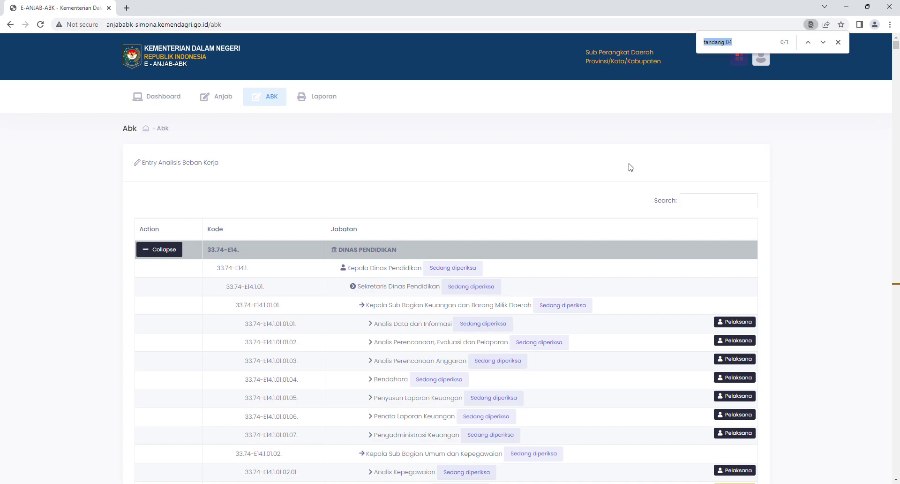
{"action": "key", "text": "Return"}
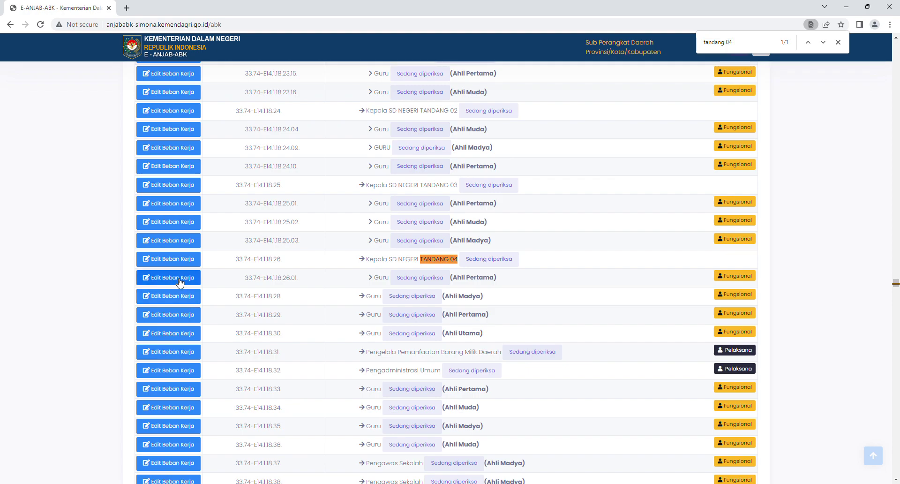
{"action": "left_click", "coordinate": [179, 279]}
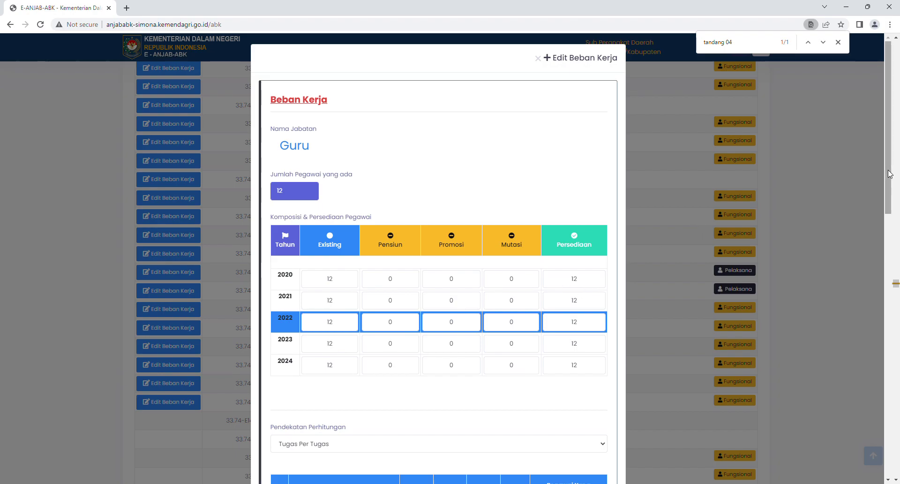
Review the Guru workload form's staff composition, task times, workloads and total required employees, and save the Beban Kerja.
{"action": "left_click_drag", "start_coordinate": [891, 175], "coordinate": [891, 225]}
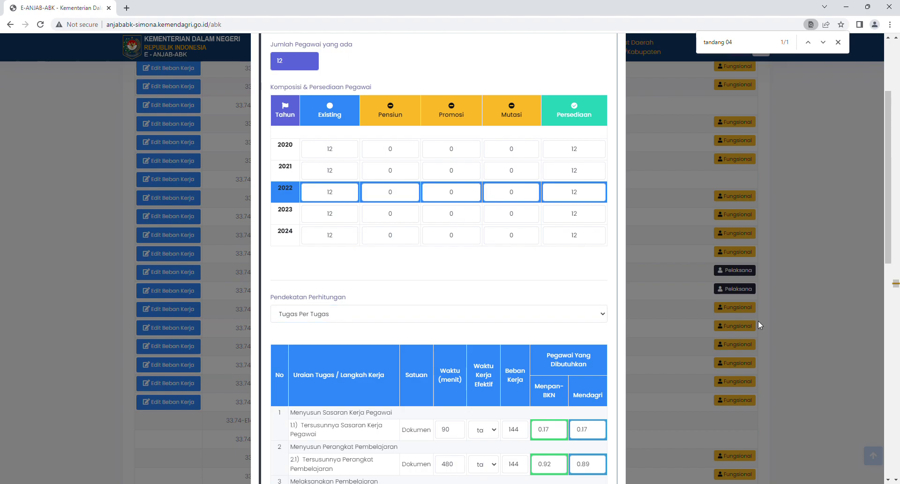
{"action": "left_click_drag", "start_coordinate": [889, 227], "coordinate": [897, 279]}
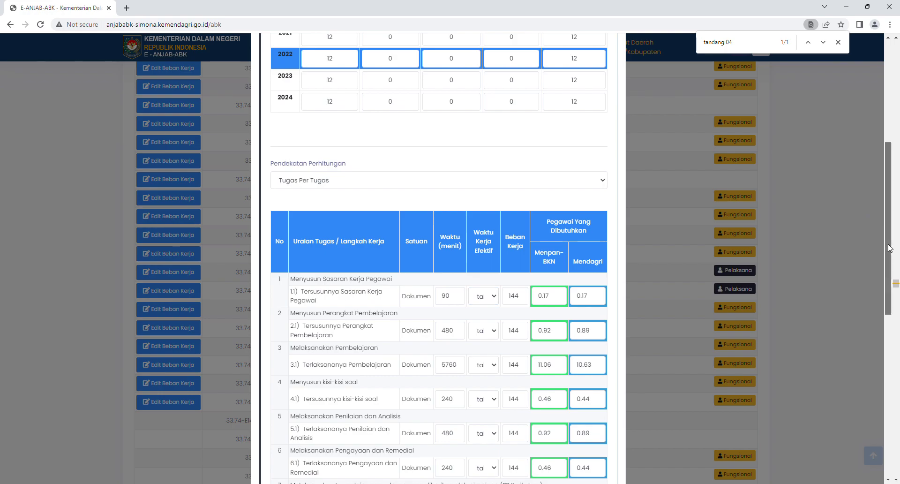
{"action": "left_click_drag", "start_coordinate": [890, 248], "coordinate": [890, 284]}
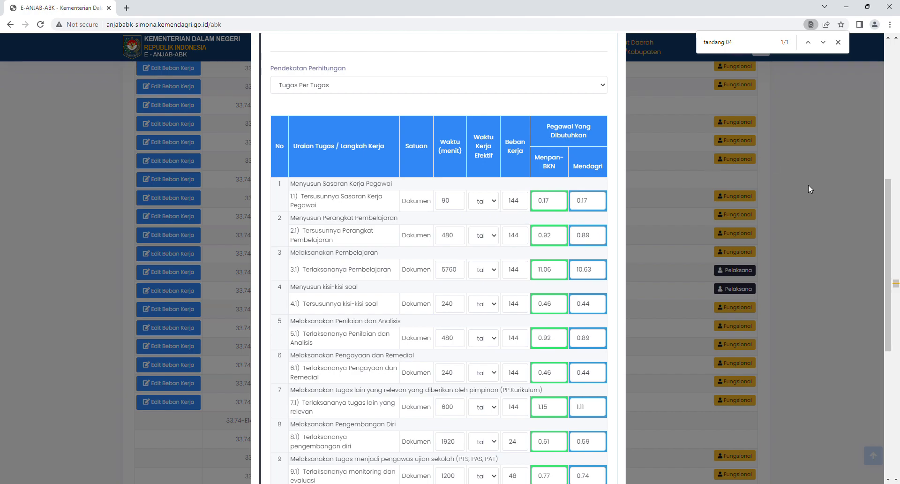
{"action": "left_click_drag", "start_coordinate": [898, 224], "coordinate": [899, 352]}
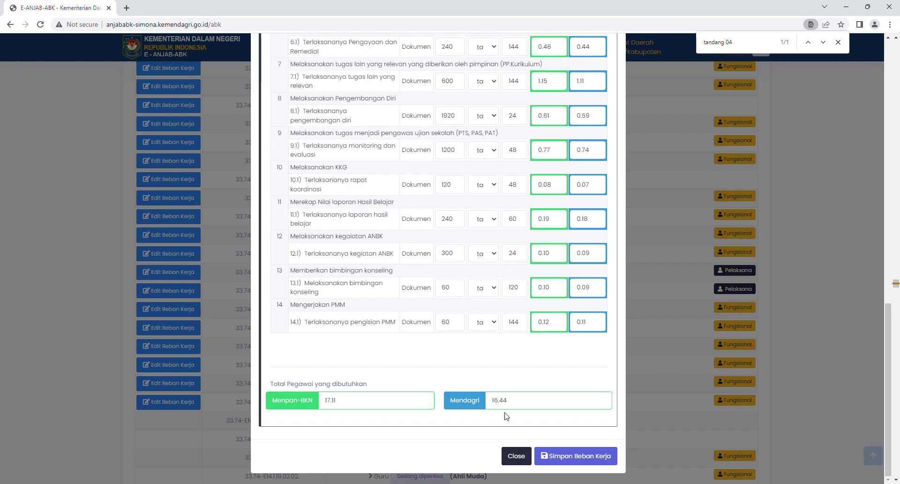
{"action": "left_click_drag", "start_coordinate": [888, 357], "coordinate": [890, 258]}
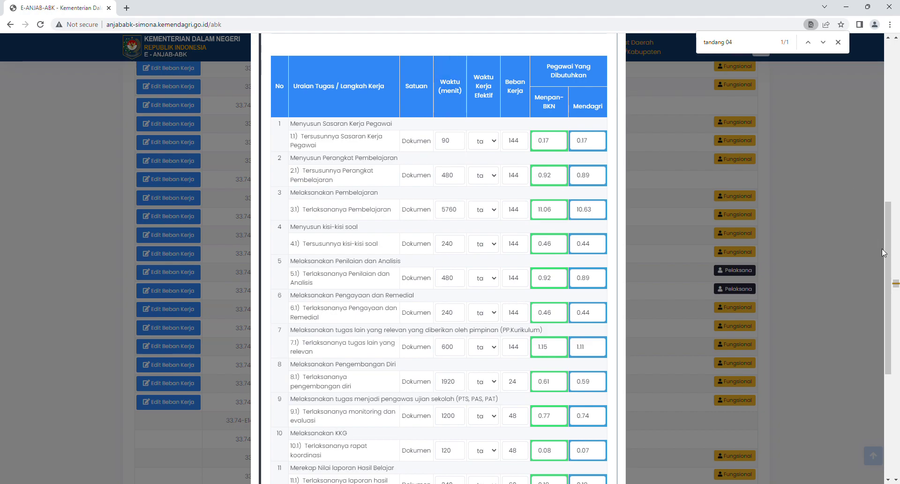
{"action": "left_click_drag", "start_coordinate": [888, 251], "coordinate": [899, 366]}
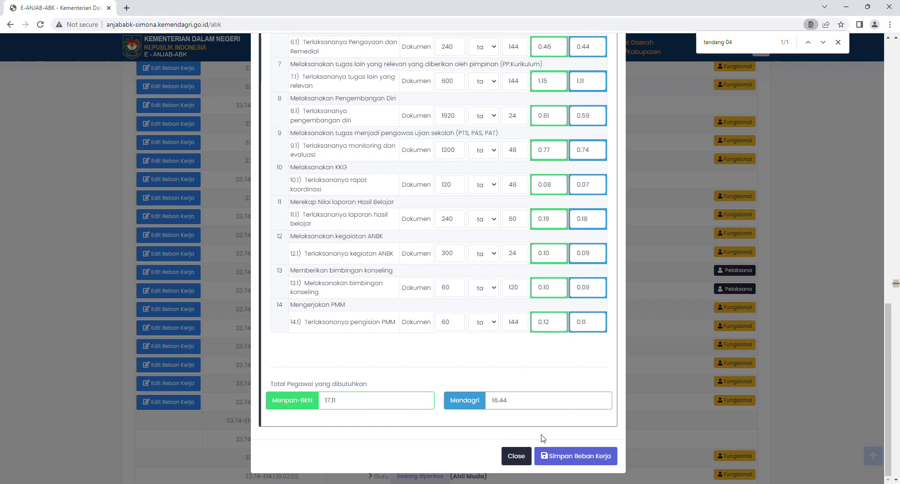
{"action": "left_click", "coordinate": [581, 457]}
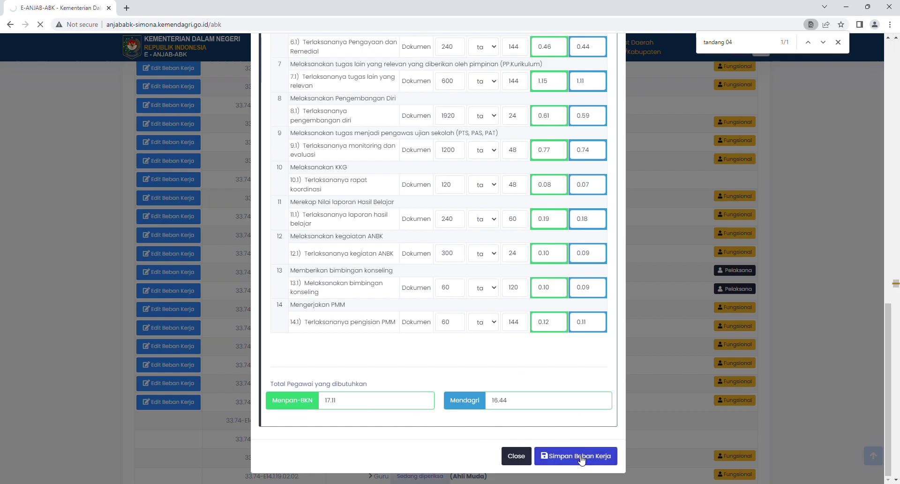